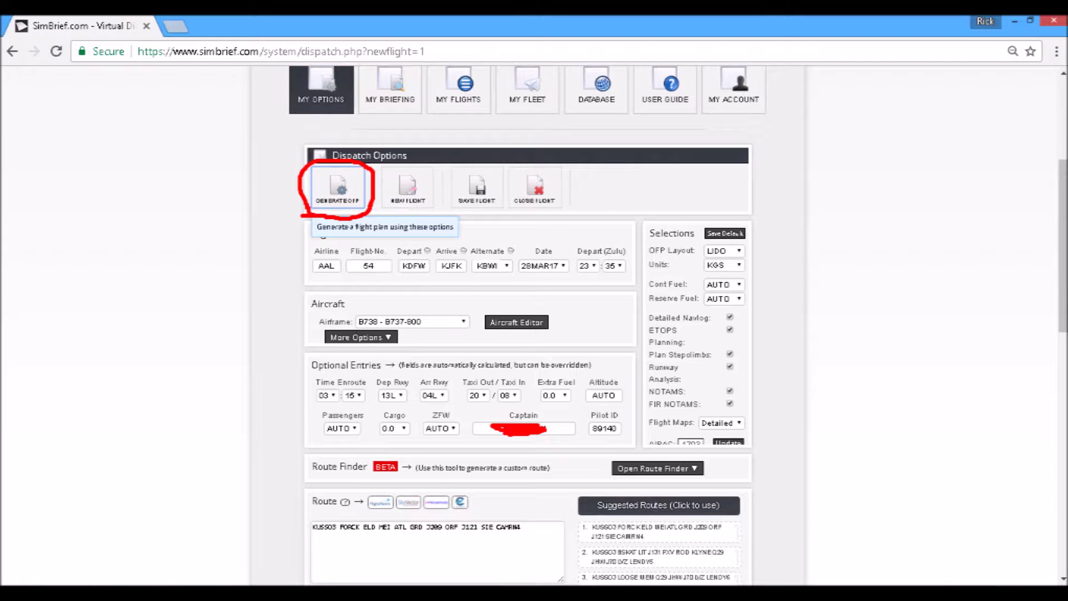
Step: Generate the OFP for AAL 54, KDFW to KJFK with alternate KBWI, on the B738
left_click(337, 189)
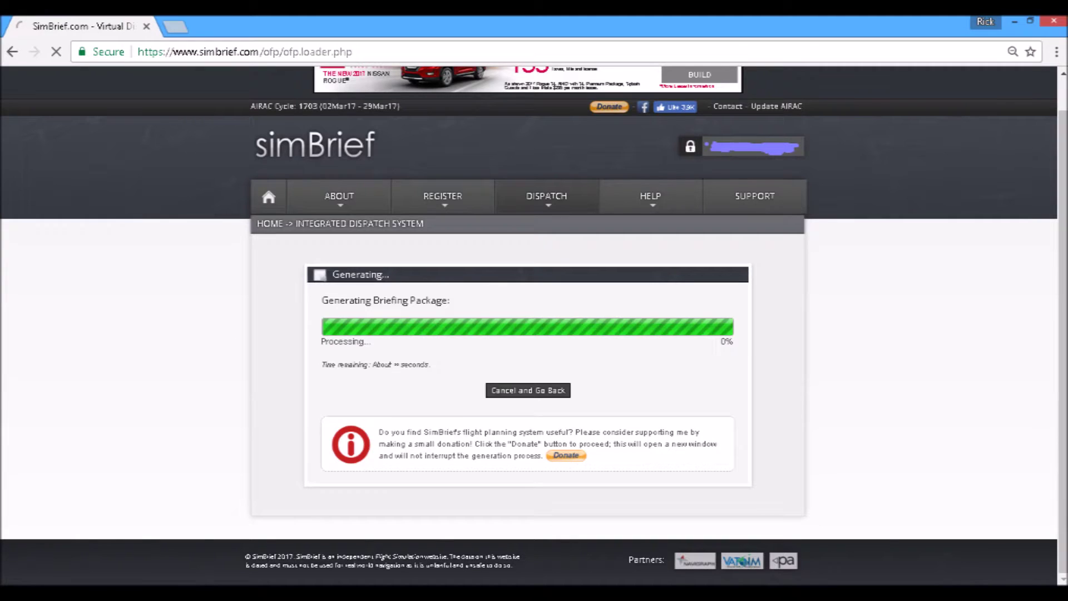